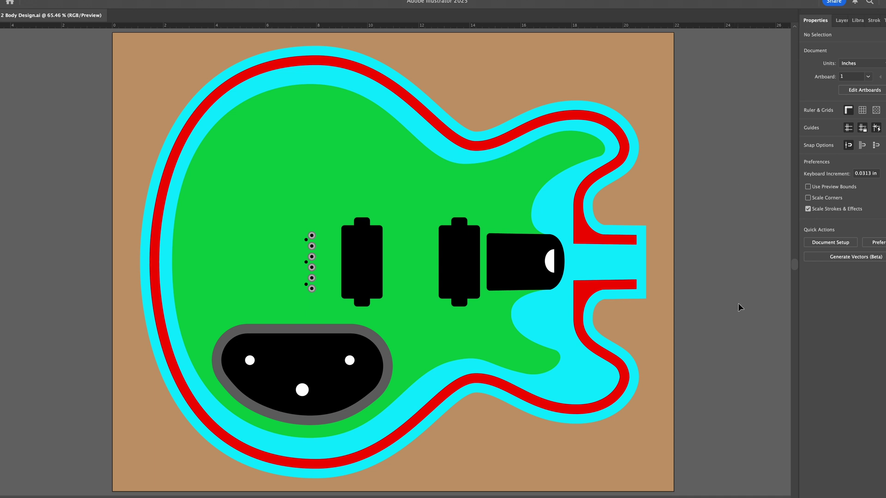
# Switch the guitar body artwork to Outline view so only bare paths show
pyautogui.hotkey('ctrl', 'y')
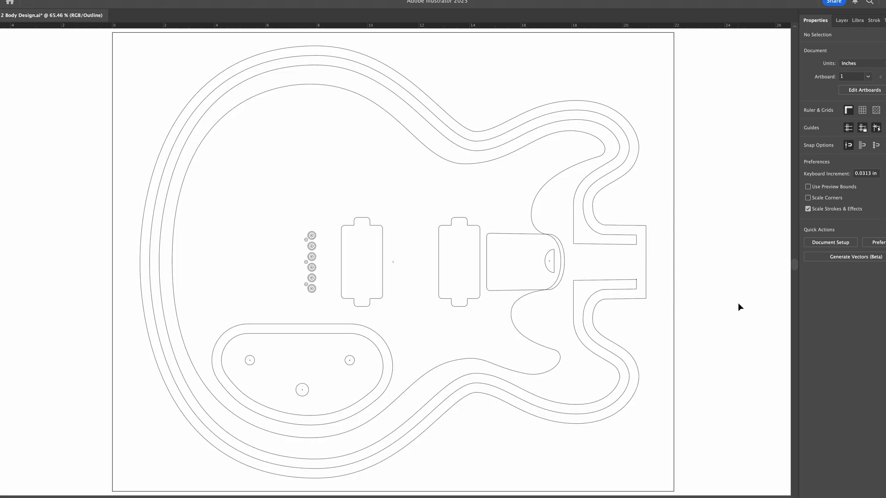
# Restore full-colour Preview of the guitar body, then select the outer cyan body outline
pyautogui.hotkey('ctrl', 'y')
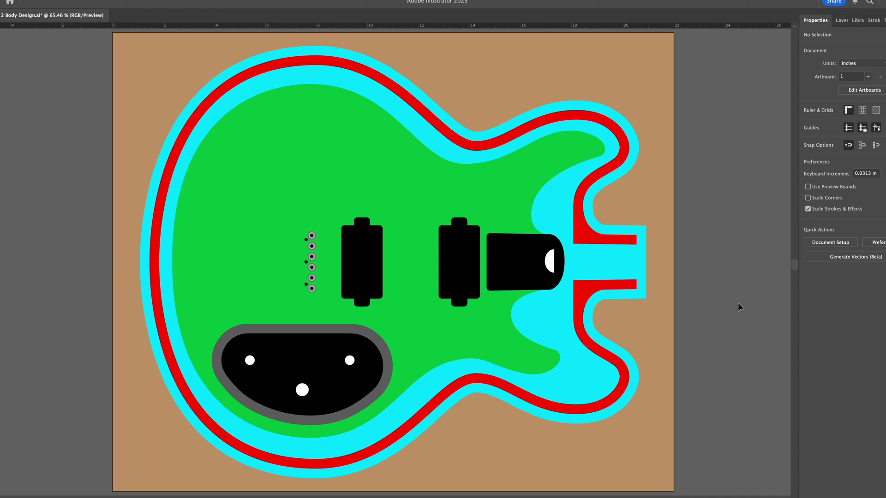
pyautogui.click(550, 64)
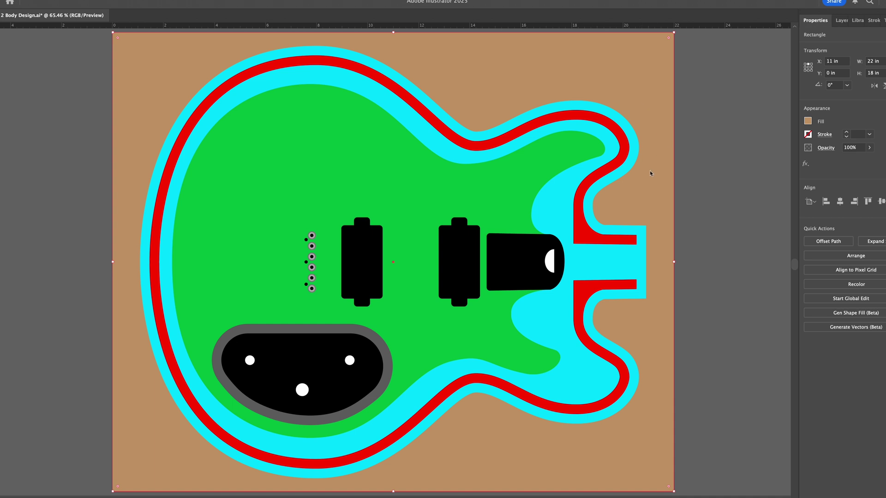
pyautogui.click(719, 186)
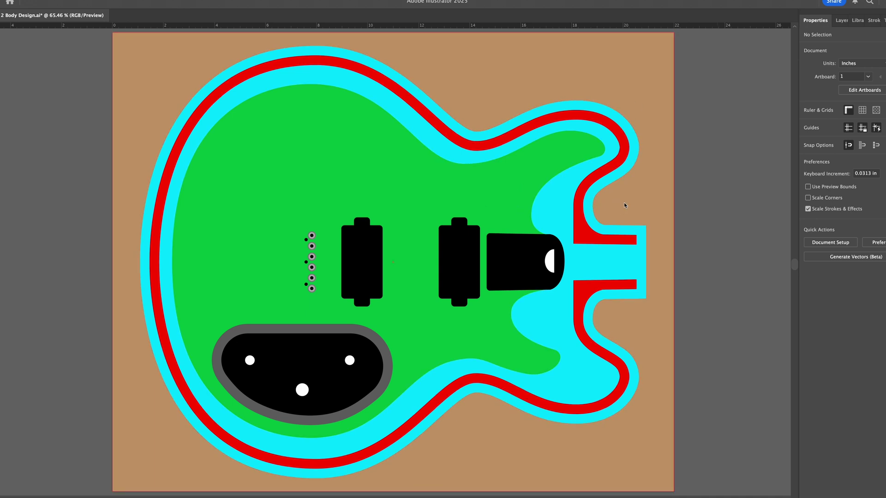
pyautogui.click(634, 162)
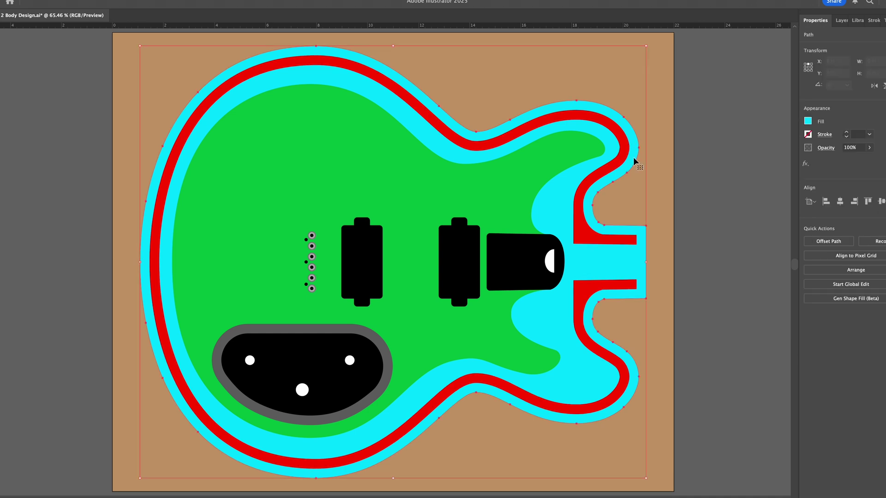
pyautogui.click(731, 146)
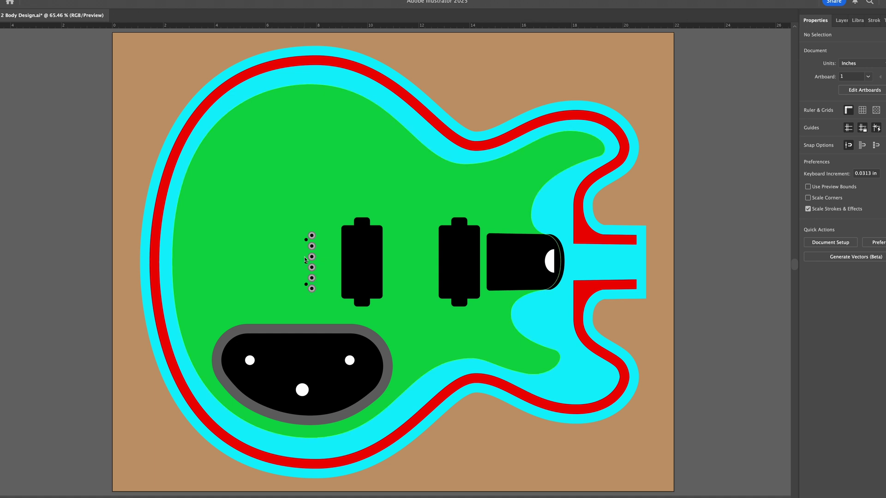
pyautogui.keyDown('alt'); pyautogui.scroll(3, 306, 270); pyautogui.keyUp('alt')
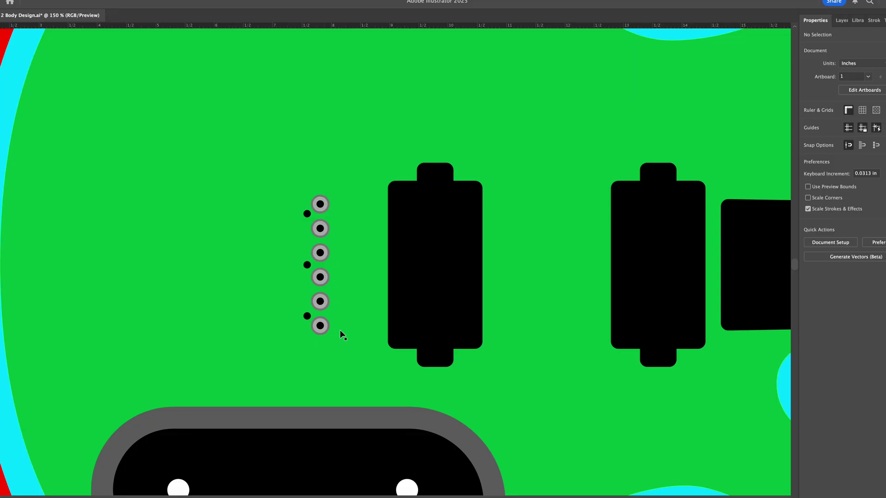
# Fit the whole guitar body artboard in the window with Cmd+0
pyautogui.press('super+0')
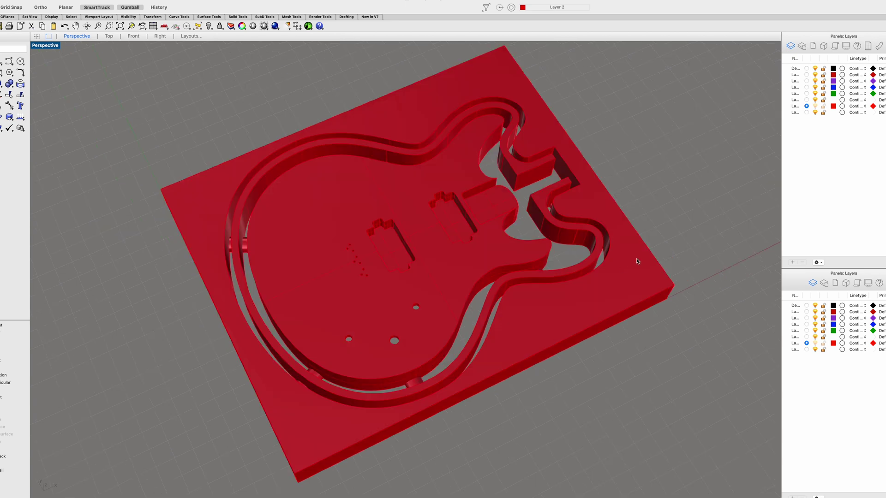
pyautogui.moveTo(664, 211); pyautogui.dragTo(646, 258, button='right')
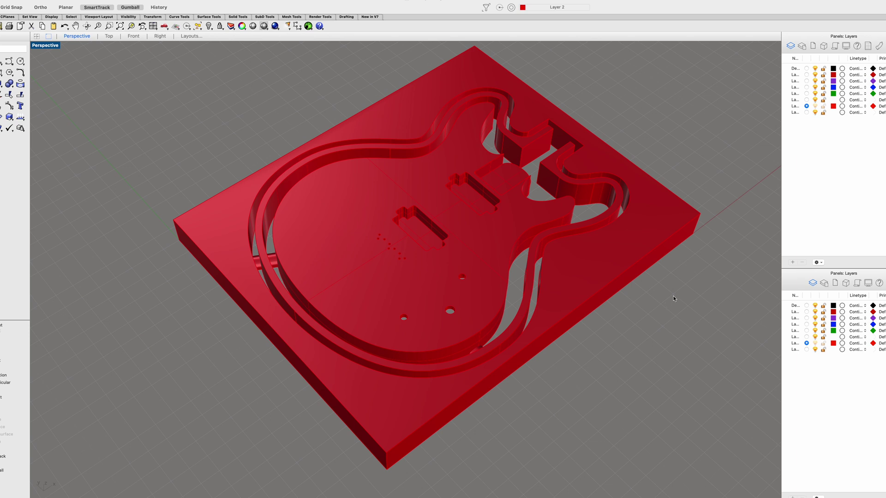
pyautogui.keyDown('shift'); pyautogui.moveTo(673, 297); pyautogui.dragTo(640, 303, button='right'); pyautogui.keyUp('shift')
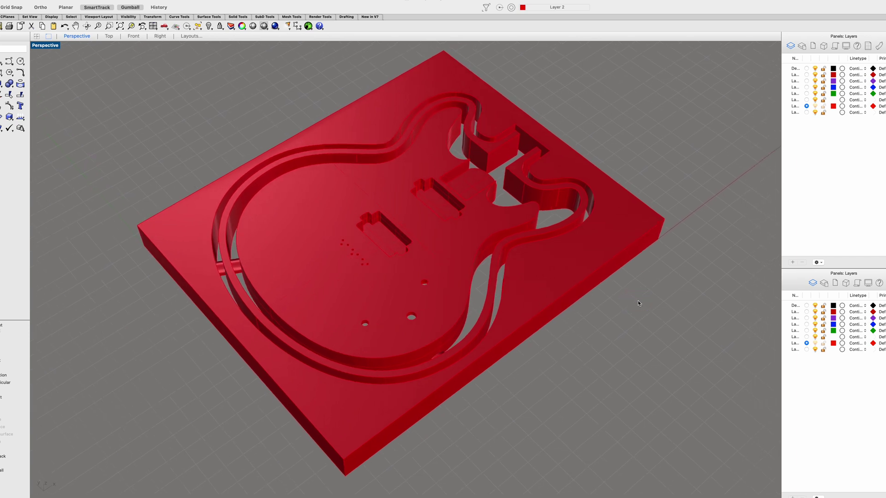
pyautogui.click(598, 264)
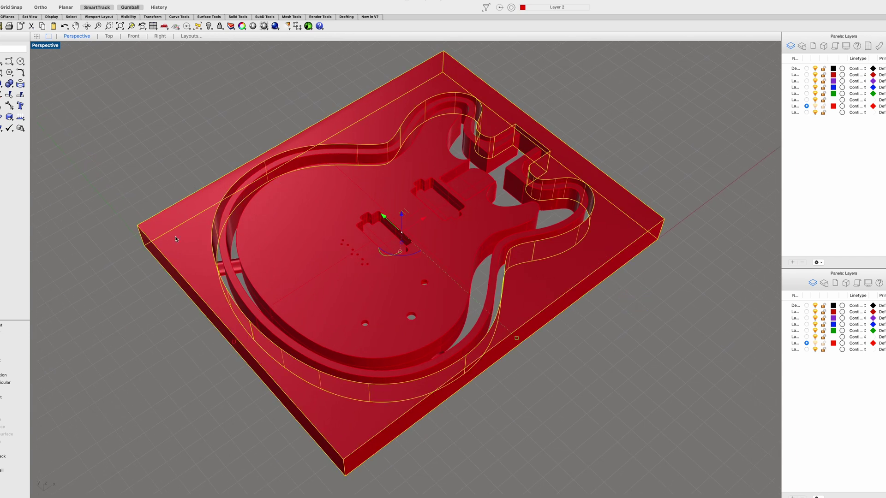
pyautogui.click(531, 390)
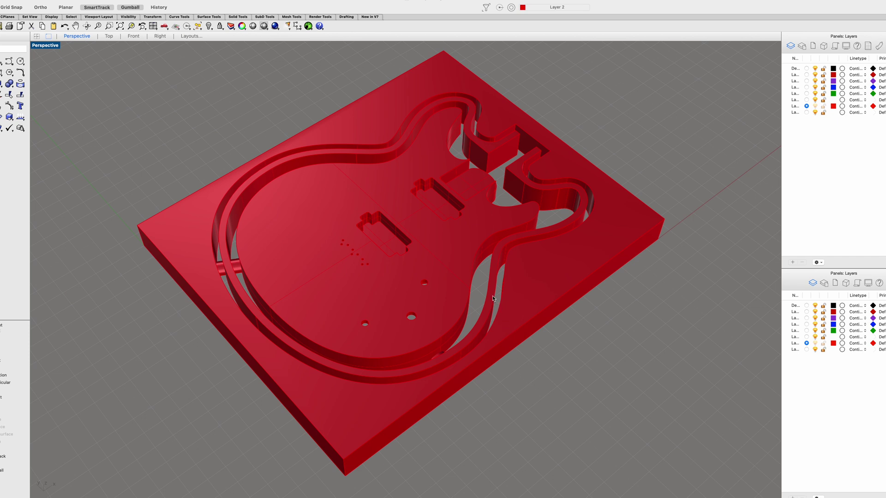
pyautogui.click(493, 298)
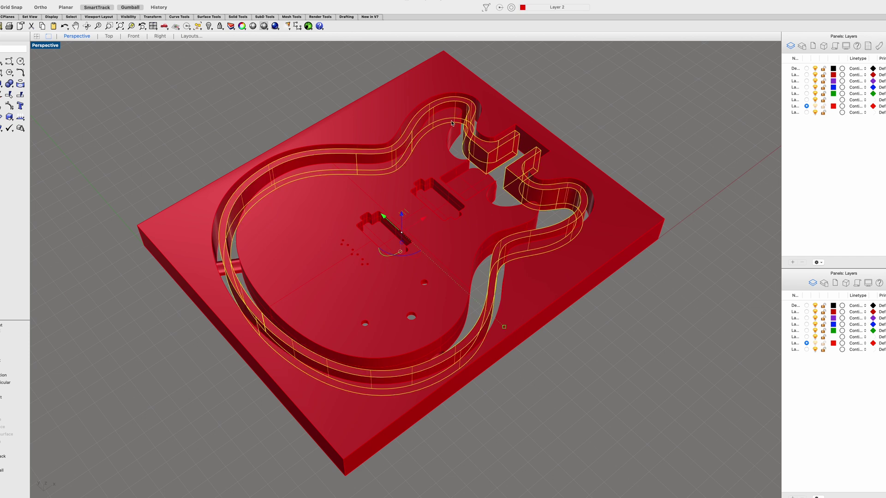
pyautogui.click(572, 410)
pyautogui.click(442, 281)
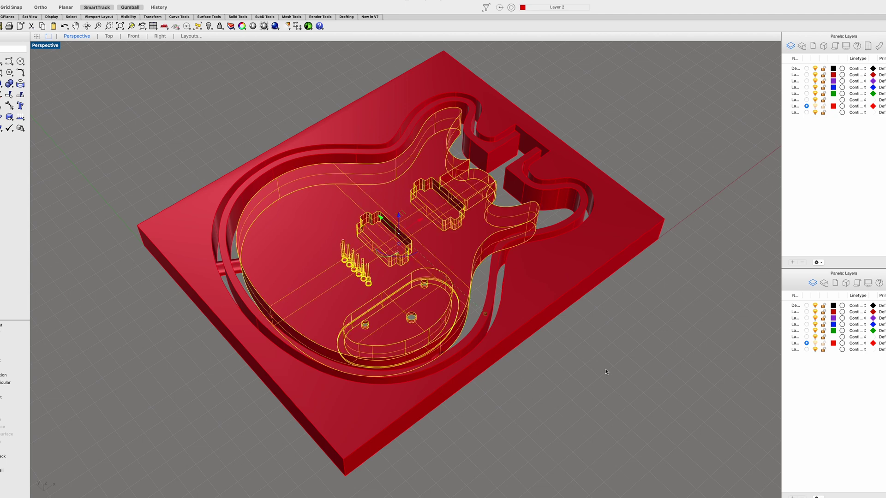
pyautogui.moveTo(605, 370); pyautogui.dragTo(564, 365, button='right')
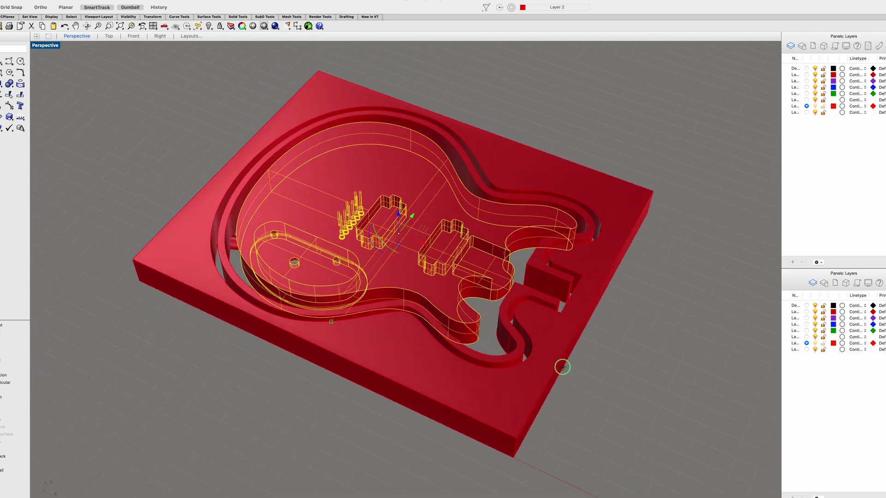
pyautogui.click(630, 353)
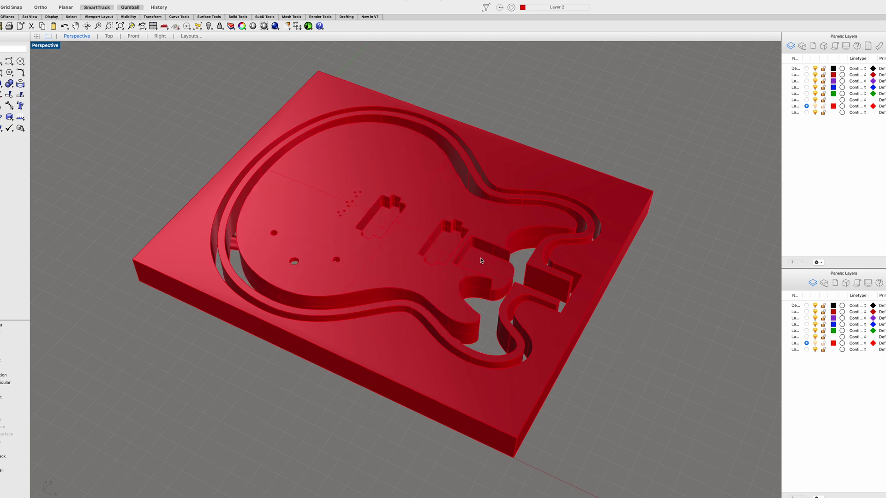
pyautogui.scroll(2, 480, 261)
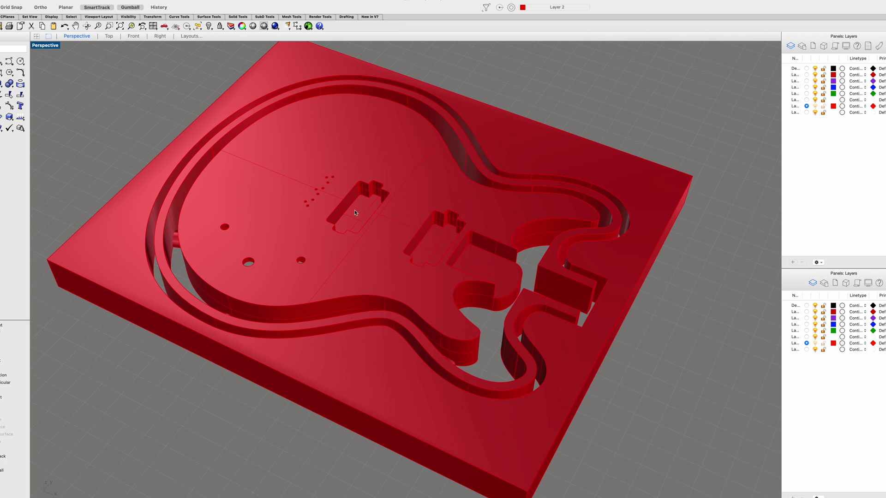
pyautogui.moveTo(306, 288)
pyautogui.mouseDown(button='right')
pyautogui.moveTo(317, 225)
pyautogui.moveTo(286, 198)
pyautogui.moveTo(287, 178)
pyautogui.moveTo(293, 291)
pyautogui.mouseUp(button='right')
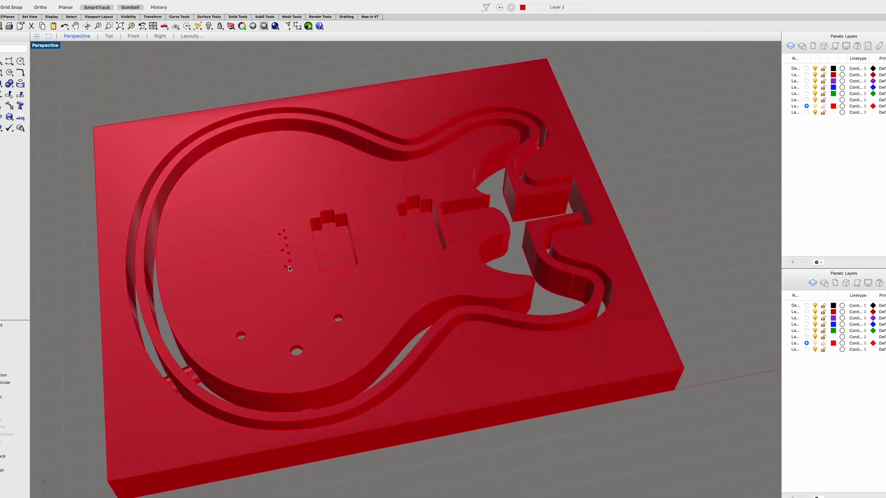
pyautogui.moveTo(314, 289); pyautogui.dragTo(313, 215, button='right')
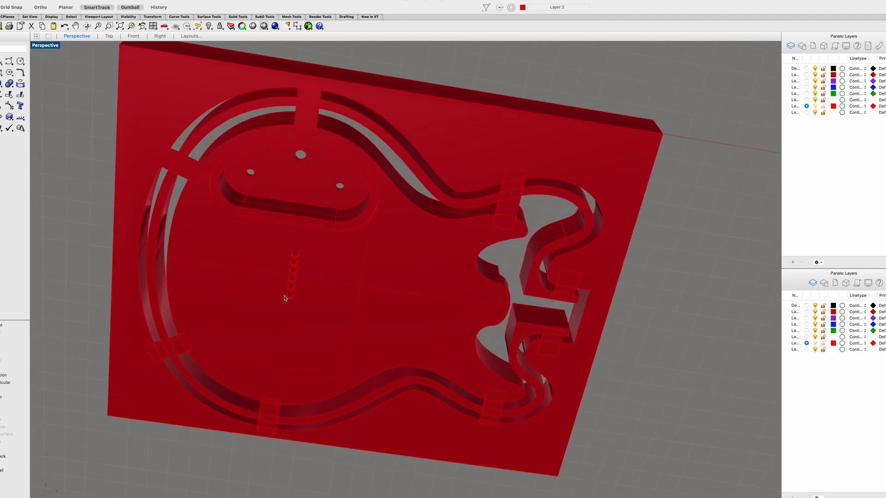
pyautogui.scroll(10, 285, 295)
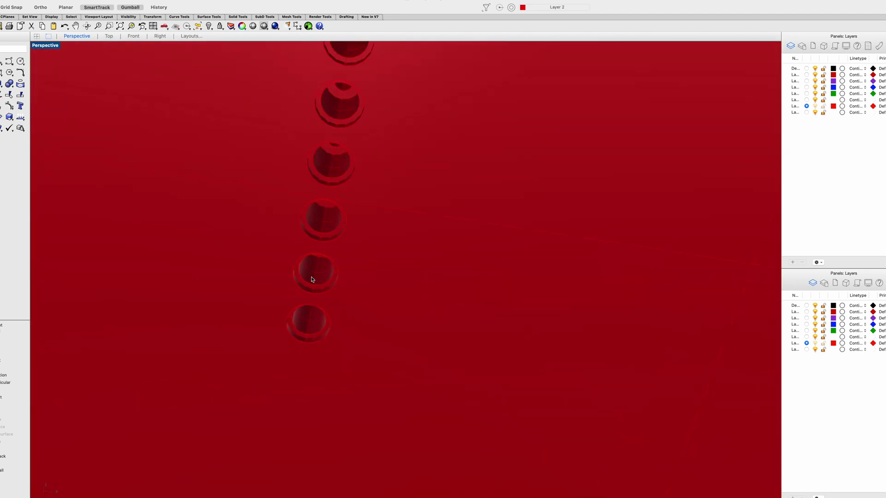
pyautogui.moveTo(312, 279)
pyautogui.mouseDown(button='right')
pyautogui.moveTo(323, 251)
pyautogui.moveTo(342, 292)
pyautogui.mouseUp(button='right')
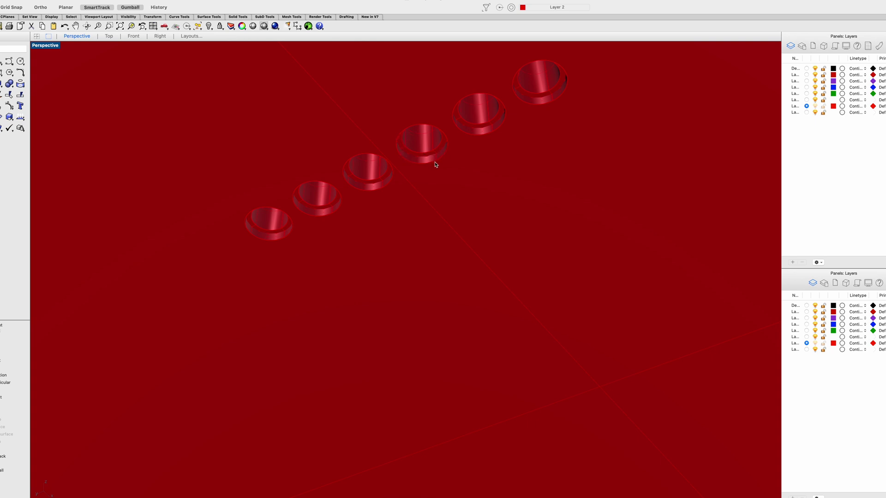
pyautogui.scroll(-10, 453, 203)
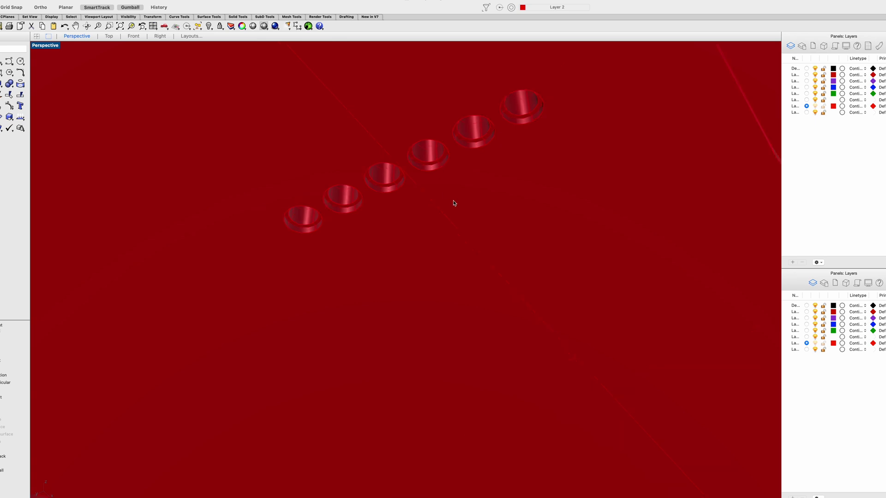
pyautogui.moveTo(454, 203); pyautogui.dragTo(427, 249, button='right')
pyautogui.scroll(-5, 427, 249)
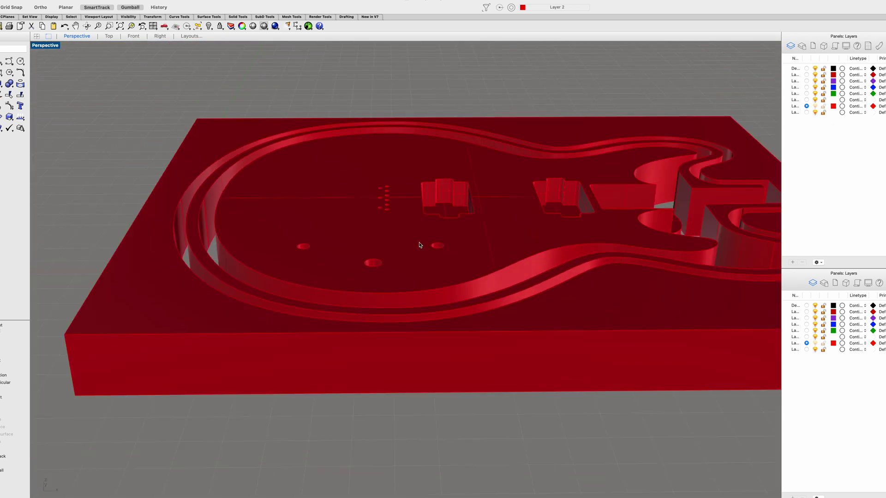
pyautogui.moveTo(486, 267)
pyautogui.mouseDown(button='right')
pyautogui.moveTo(417, 235)
pyautogui.moveTo(426, 256)
pyautogui.moveTo(421, 233)
pyautogui.moveTo(439, 224)
pyautogui.moveTo(429, 220)
pyautogui.moveTo(425, 245)
pyautogui.moveTo(433, 262)
pyautogui.moveTo(461, 217)
pyautogui.moveTo(478, 252)
pyautogui.mouseUp(button='right')
pyautogui.scroll(3, 425, 203)
pyautogui.click(519, 362)
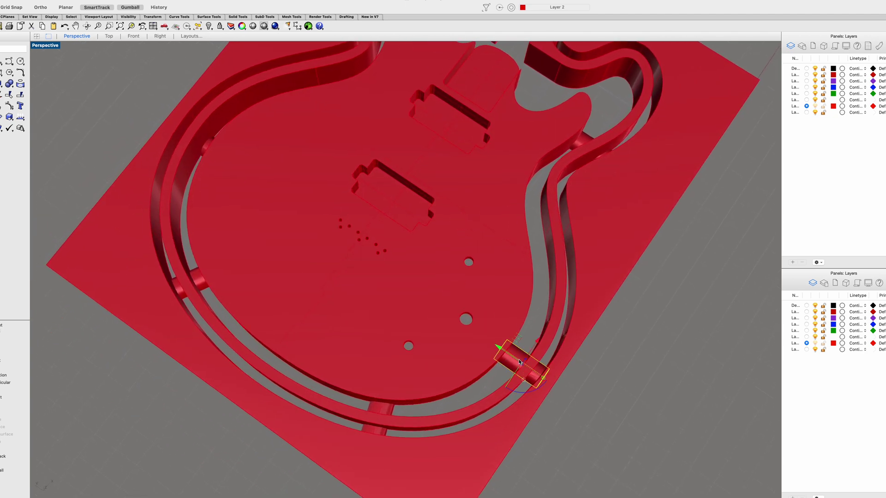
pyautogui.click(377, 413)
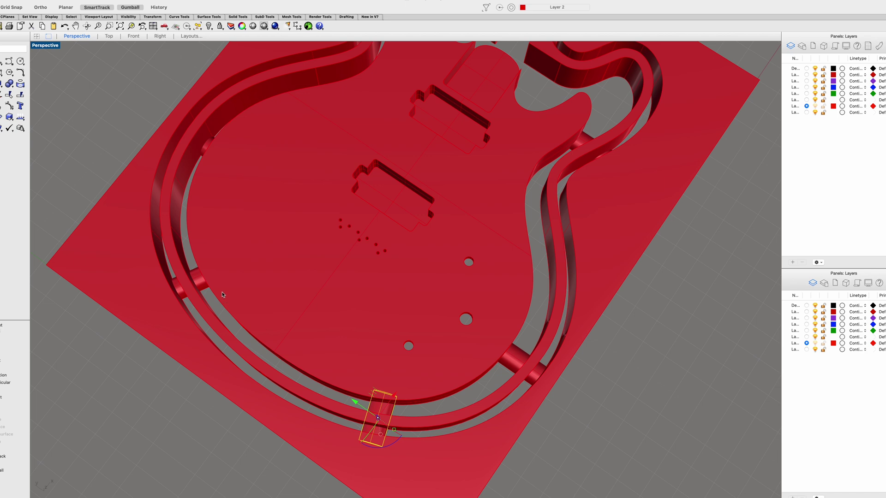
pyautogui.click(200, 284)
pyautogui.moveTo(216, 182); pyautogui.dragTo(233, 216, button='right')
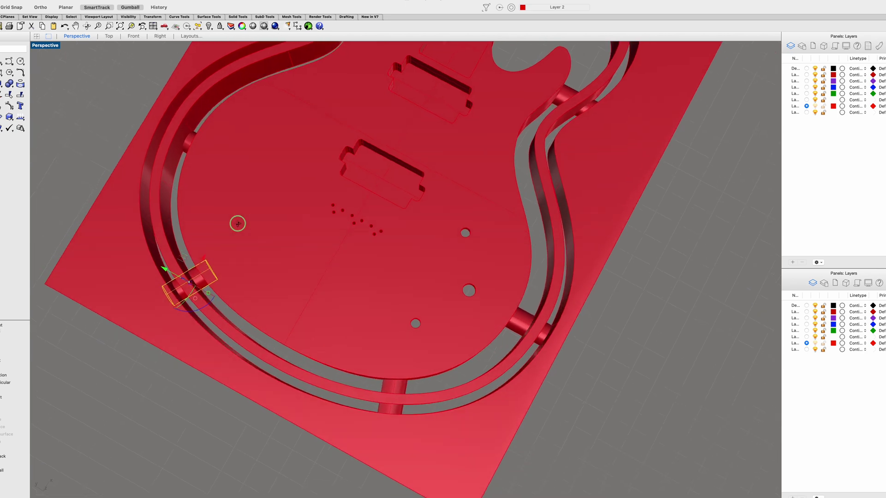
pyautogui.scroll(5, 215, 189)
pyautogui.keyDown('shift'); pyautogui.moveTo(214, 188); pyautogui.dragTo(457, 217, button='right'); pyautogui.keyUp('shift')
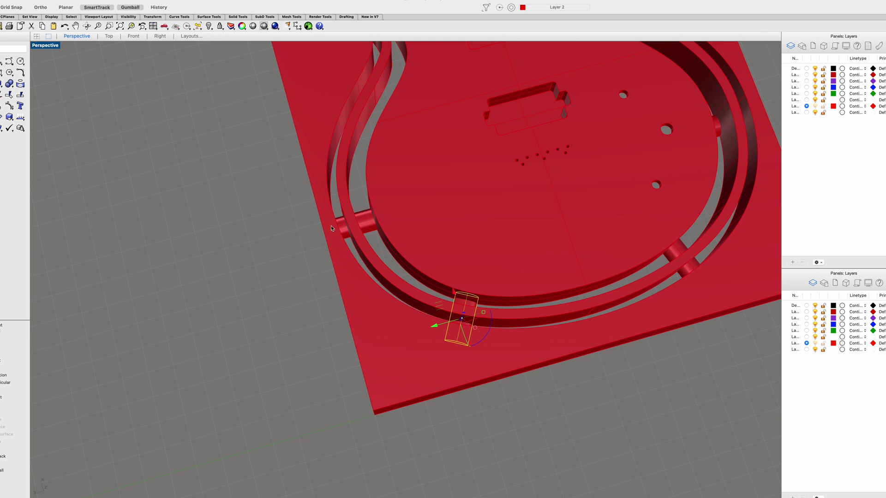
pyautogui.click(368, 223)
pyautogui.moveTo(435, 210)
pyautogui.mouseDown(button='right')
pyautogui.moveTo(431, 340)
pyautogui.moveTo(430, 214)
pyautogui.mouseUp(button='right')
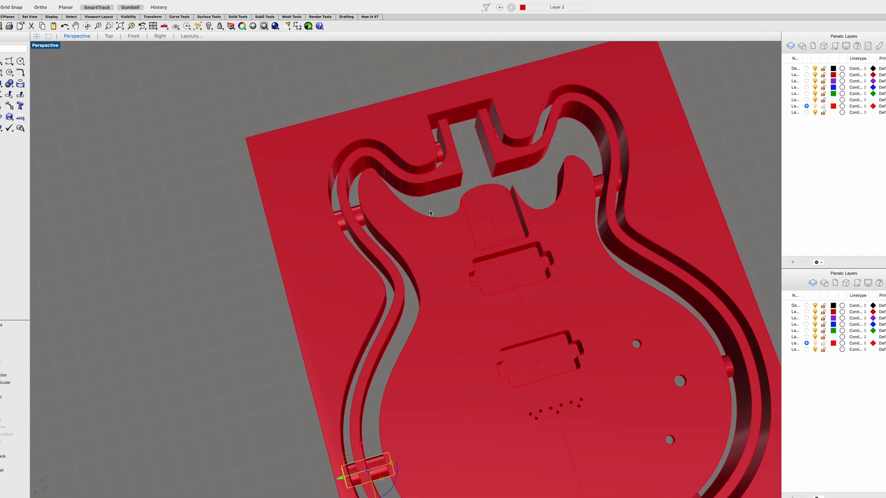
pyautogui.click(342, 219)
pyautogui.click(477, 172)
pyautogui.moveTo(483, 249)
pyautogui.mouseDown(button='right')
pyautogui.moveTo(500, 281)
pyautogui.moveTo(535, 231)
pyautogui.moveTo(494, 241)
pyautogui.moveTo(479, 213)
pyautogui.moveTo(475, 233)
pyautogui.moveTo(475, 217)
pyautogui.moveTo(460, 237)
pyautogui.moveTo(496, 186)
pyautogui.mouseUp(button='right')
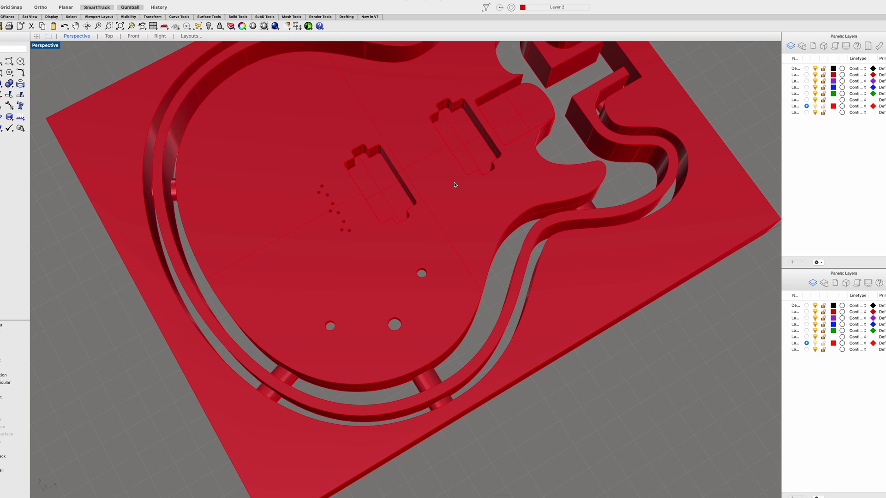
pyautogui.scroll(-10, 491, 183)
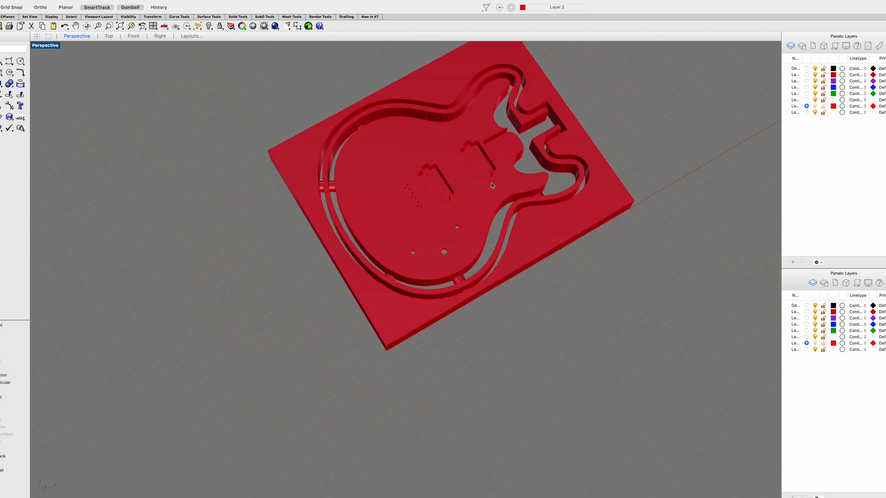
pyautogui.scroll(2, 486, 253)
pyautogui.moveTo(486, 253); pyautogui.dragTo(487, 234, button='right')
pyautogui.scroll(3, 500, 190)
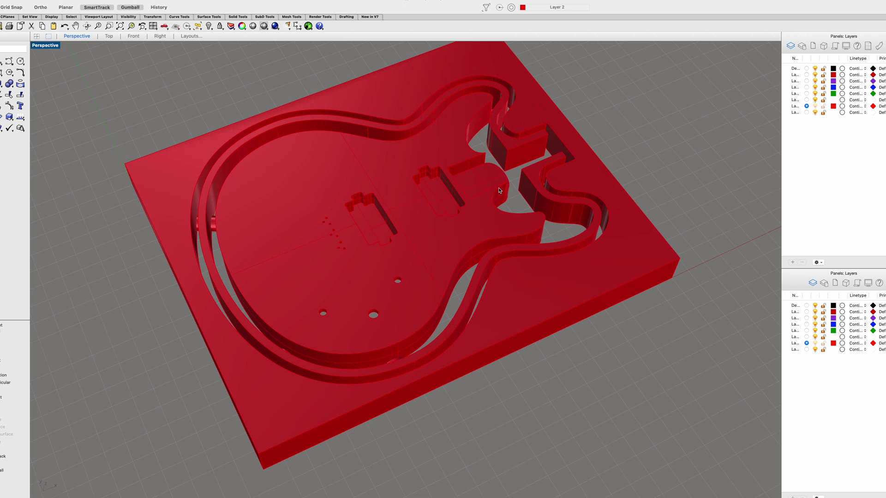
pyautogui.moveTo(500, 191); pyautogui.dragTo(434, 240, button='right')
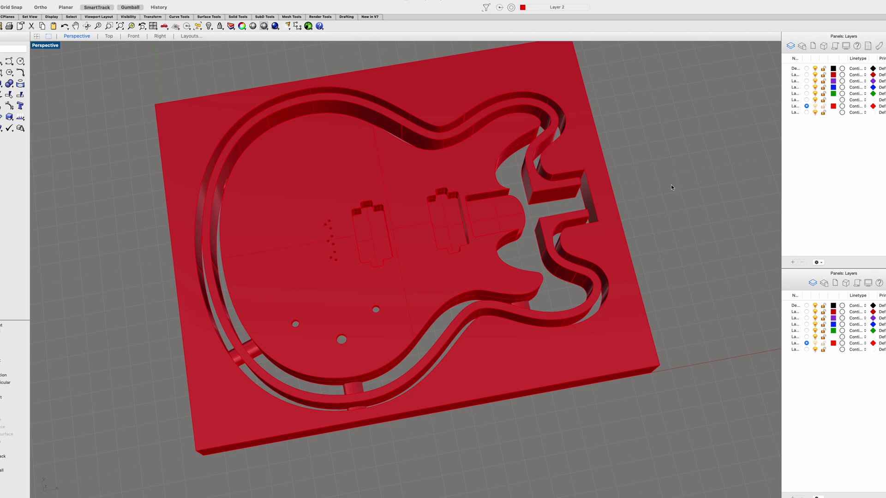
pyautogui.moveTo(671, 184); pyautogui.dragTo(464, 212, button='right')
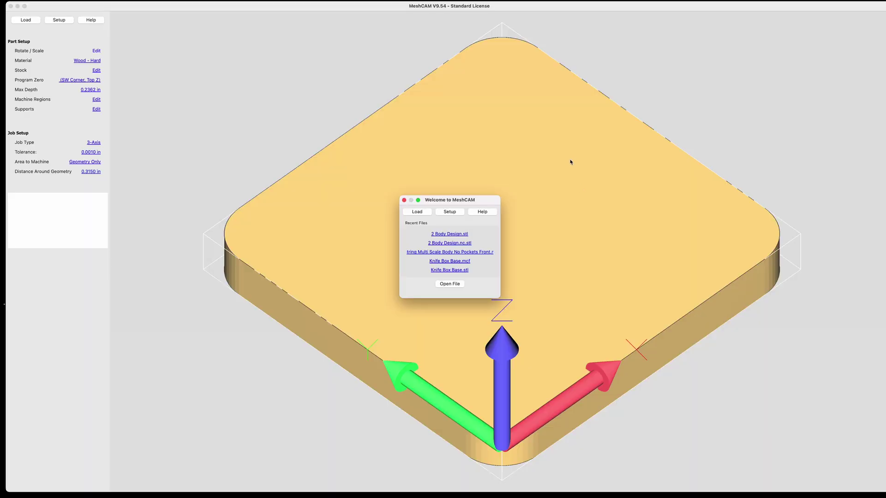
# Load 2 Body Design.stl into MeshCAM with its units declared as inches
pyautogui.click(415, 213)
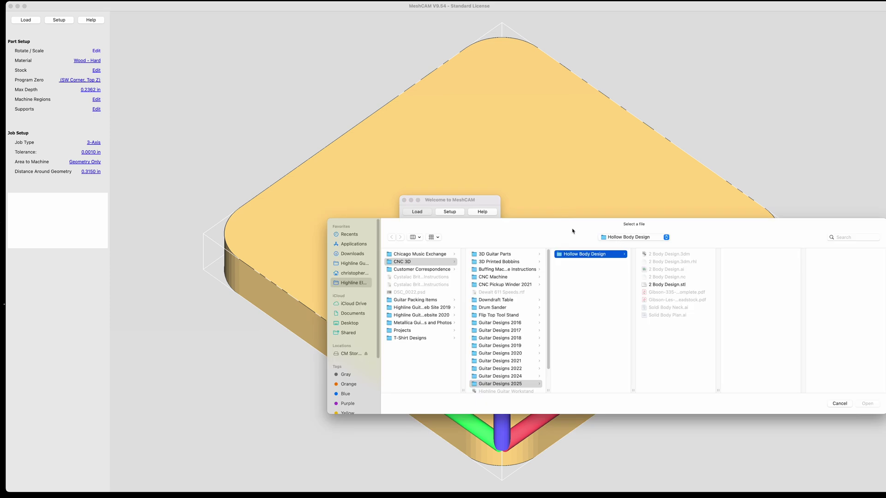
pyautogui.moveTo(573, 230); pyautogui.dragTo(537, 161)
pyautogui.click(646, 216)
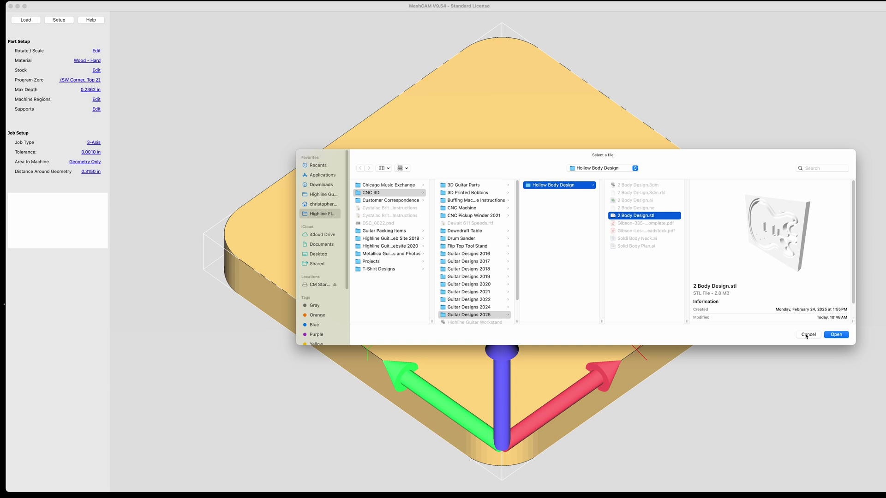
pyautogui.moveTo(769, 239); pyautogui.dragTo(804, 316)
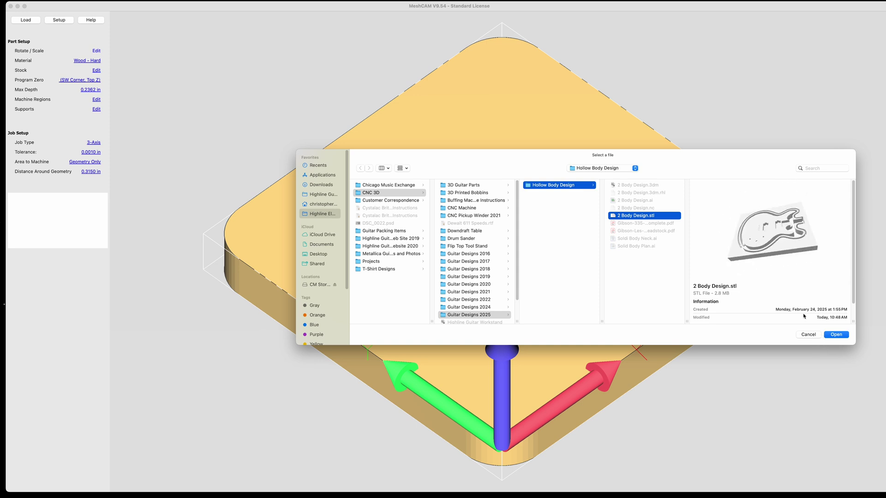
pyautogui.click(837, 334)
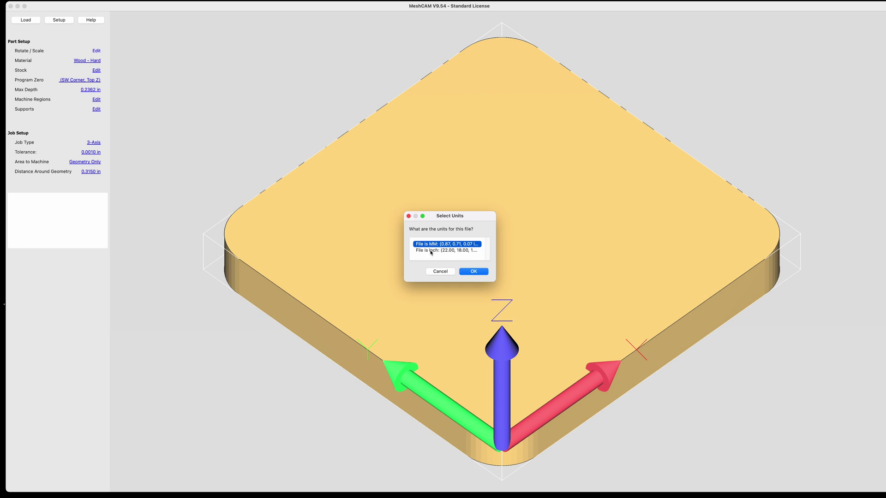
pyautogui.click(431, 252)
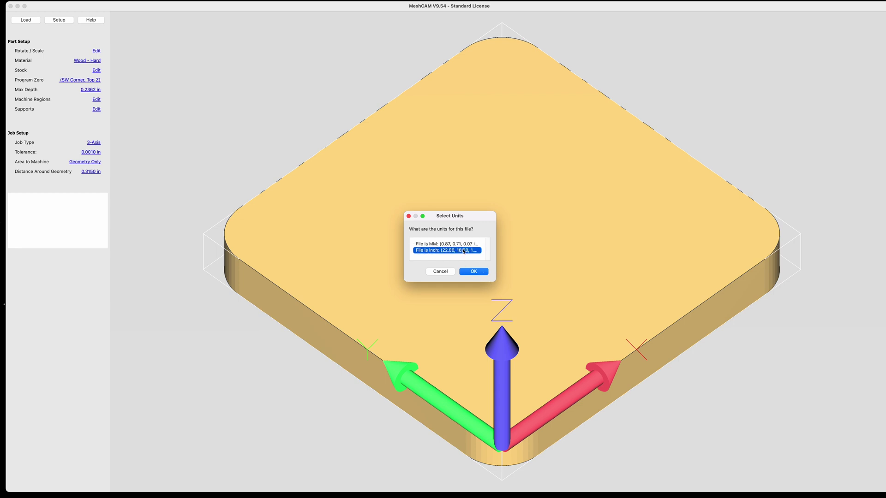
pyautogui.click(472, 272)
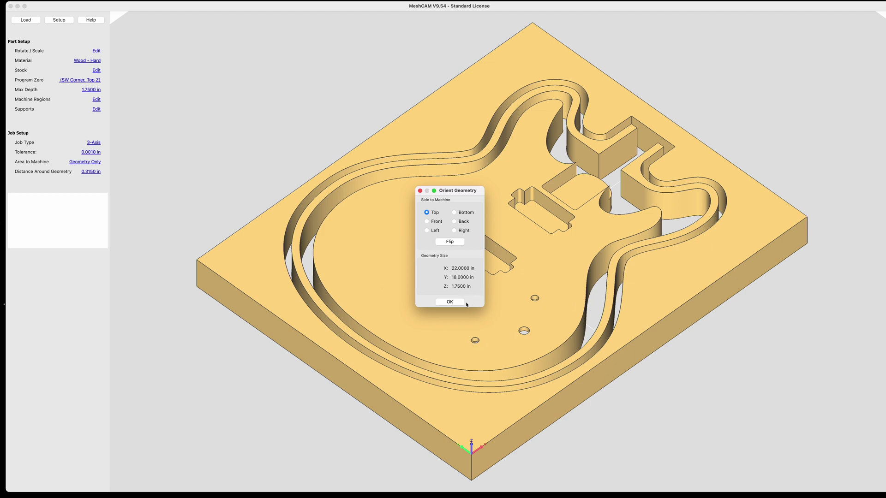
# Keep Top as the machining side and rotate the view of the blank
pyautogui.click(450, 302)
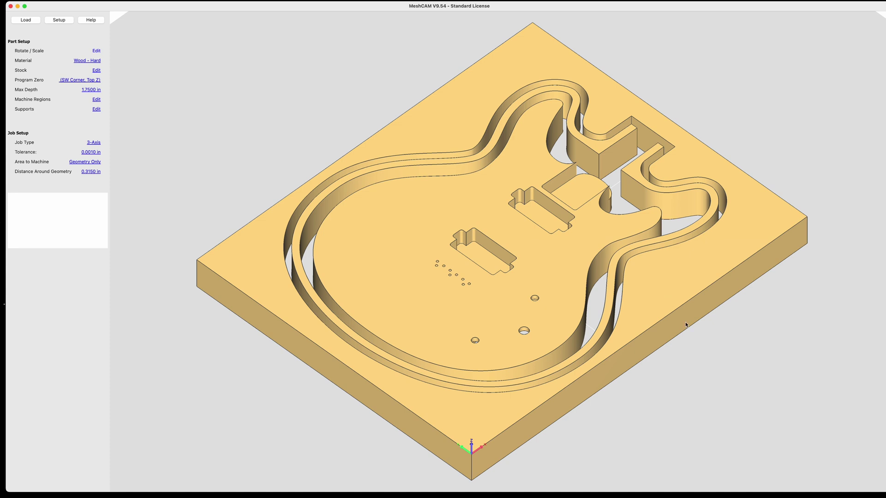
pyautogui.moveTo(651, 378); pyautogui.dragTo(606, 296)
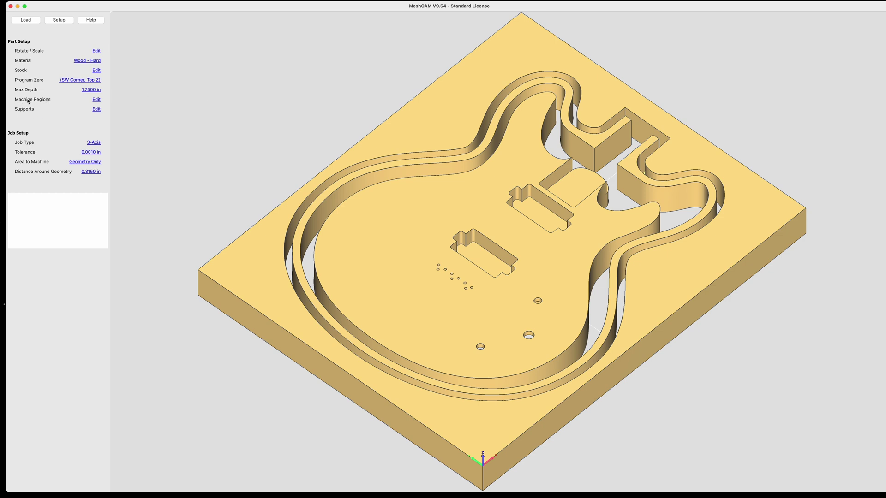
# Draw a rectangular machining region spanning the stock from top-left to bottom-right
pyautogui.click(97, 100)
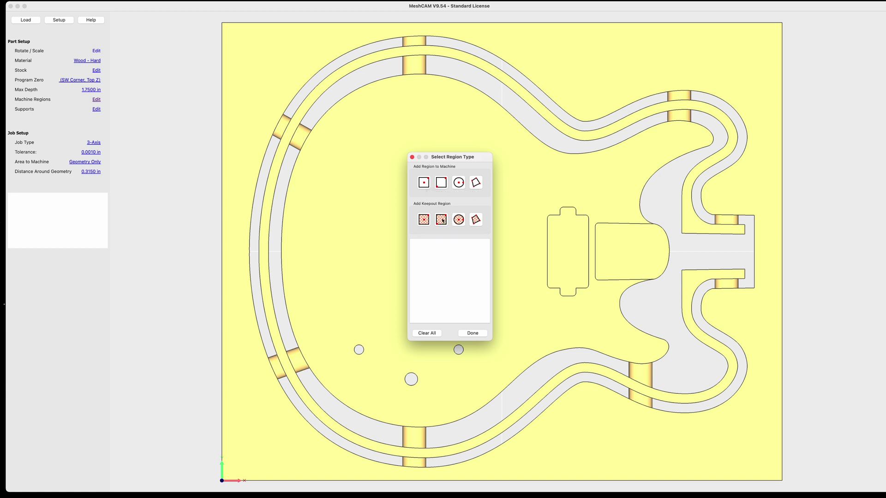
pyautogui.click(442, 183)
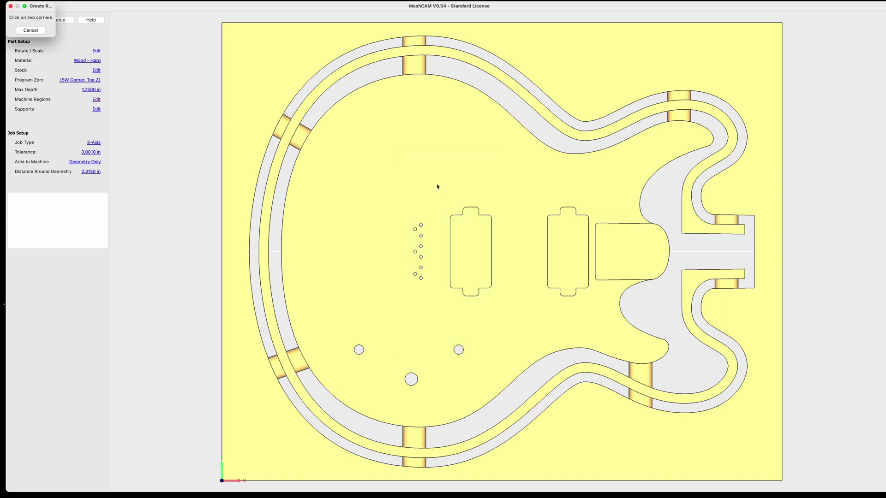
pyautogui.click(231, 28)
pyautogui.click(382, 135)
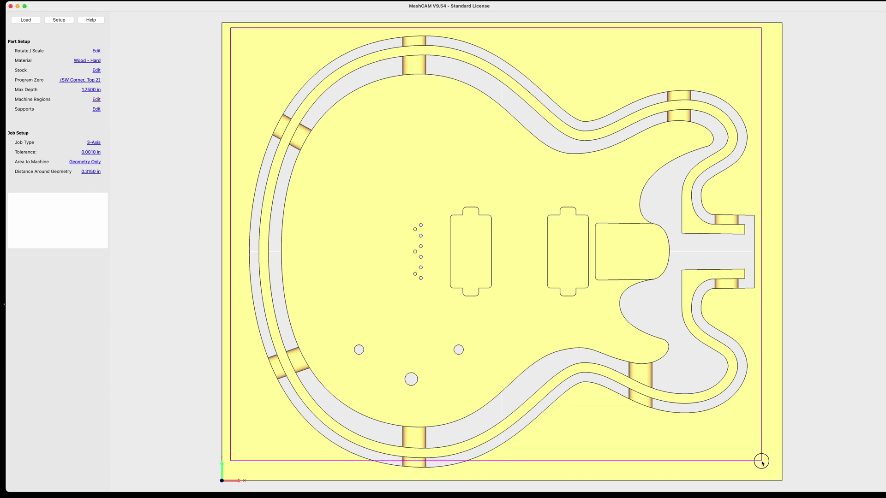
pyautogui.moveTo(765, 468); pyautogui.dragTo(764, 478)
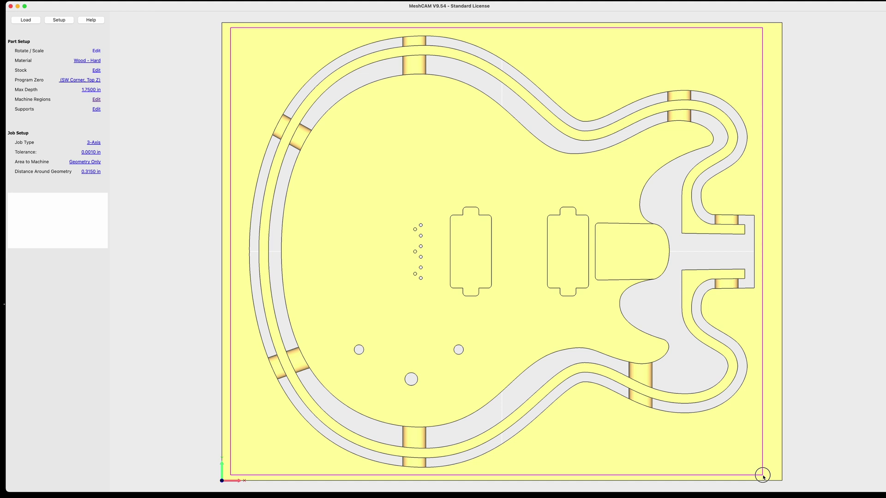
pyautogui.click(762, 476)
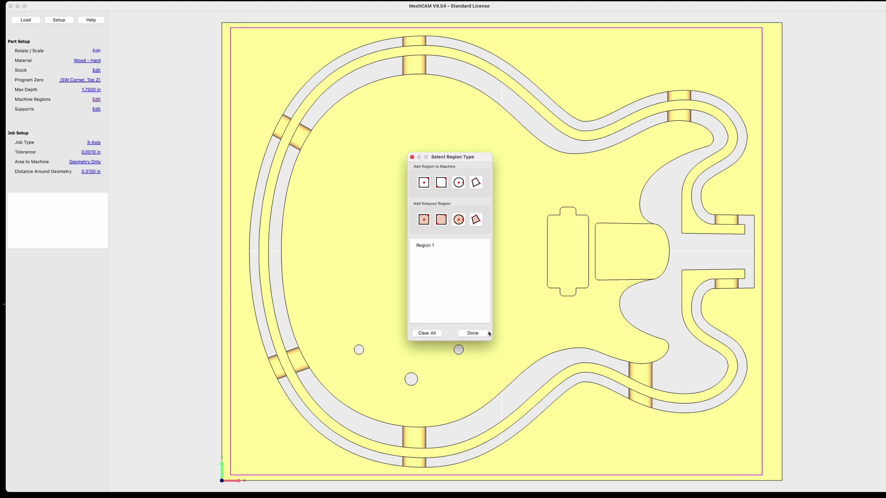
# Finish the region definition and tilt the view to see the stock in 3D
pyautogui.click(471, 334)
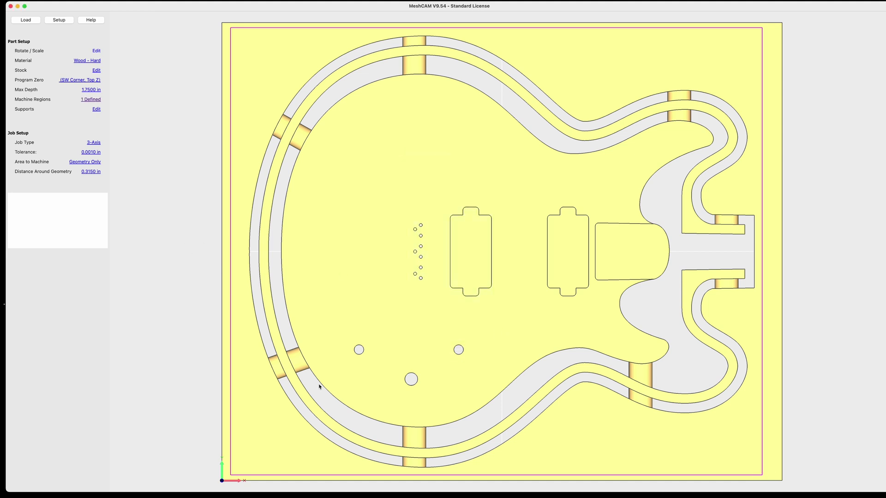
pyautogui.moveTo(320, 387); pyautogui.dragTo(506, 198)
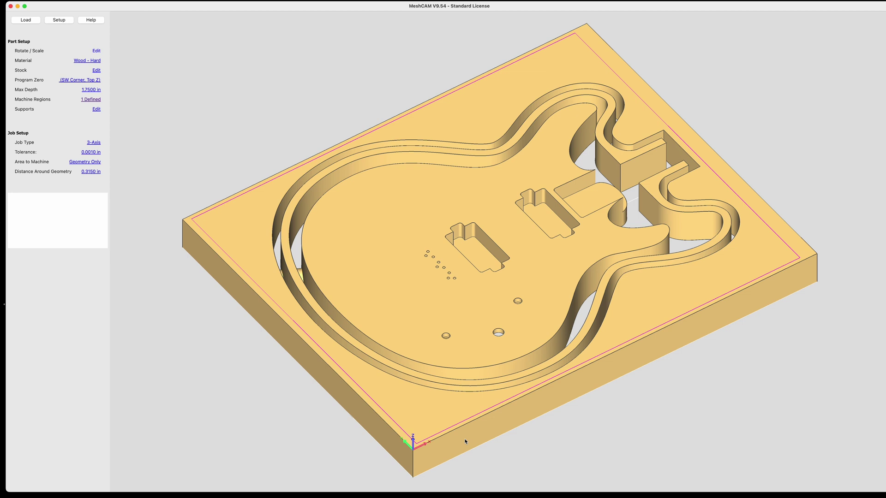
pyautogui.click(184, 1)
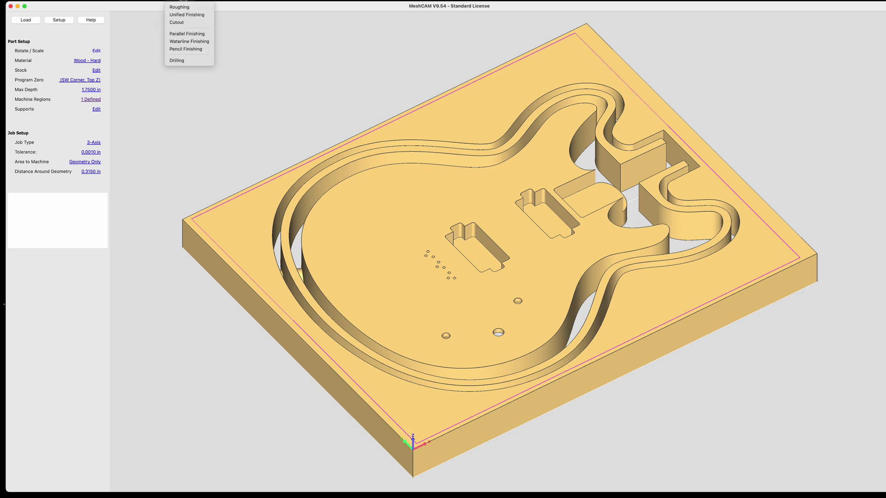
# Start a Roughing toolpath using tool 2, the 0.250 in end mill
pyautogui.click(188, 8)
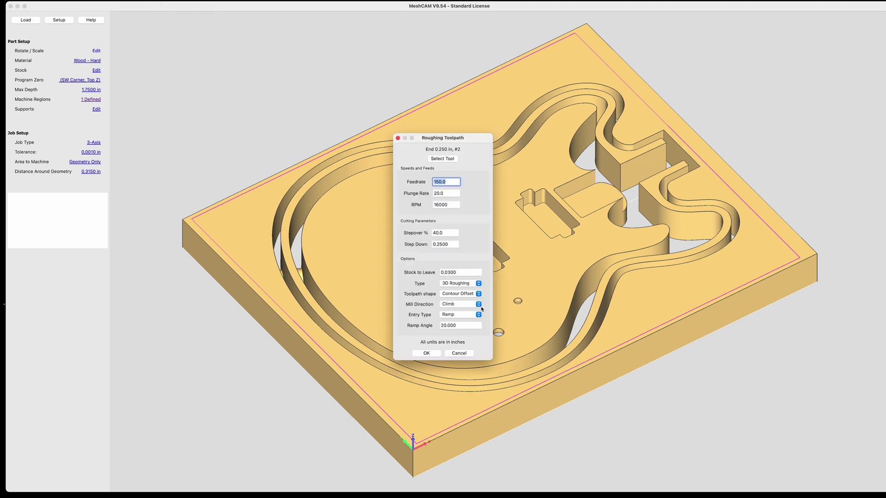
pyautogui.click(442, 159)
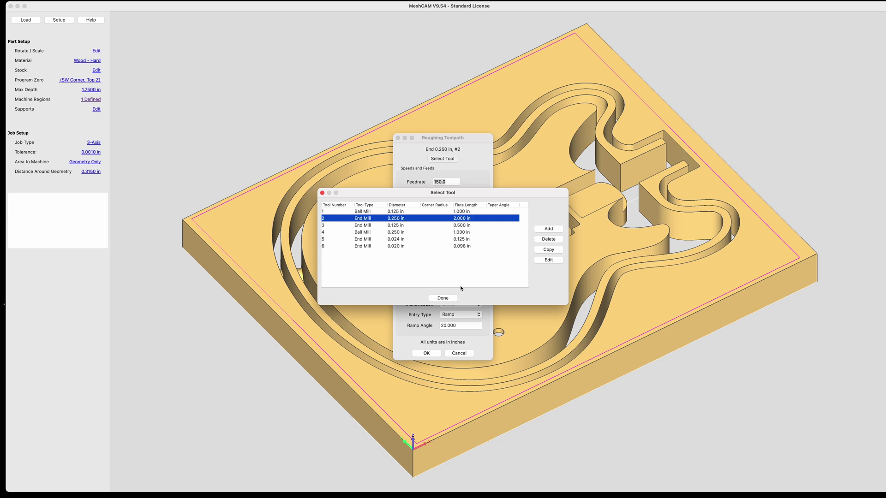
pyautogui.click(451, 299)
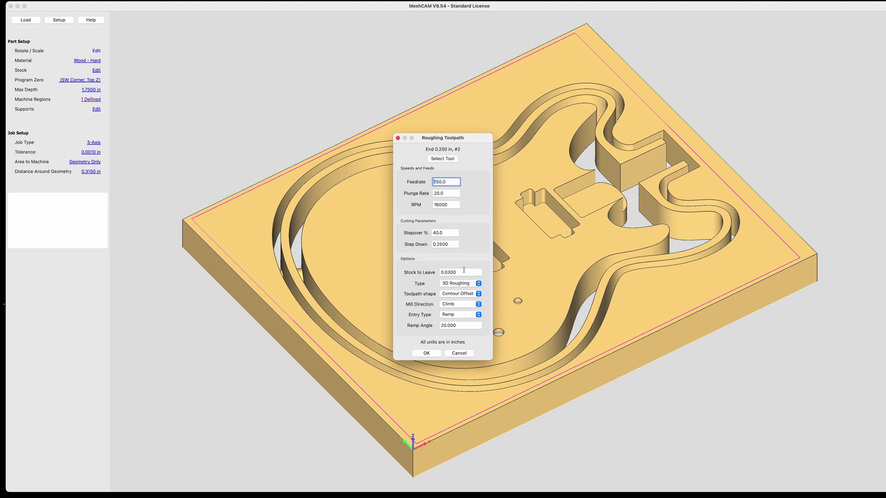
pyautogui.click(465, 272)
# Enter 0 stock to leave, confirm Contour Offset and Climb, and accept the Rough Operation
pyautogui.write('0')
pyautogui.click(467, 296)
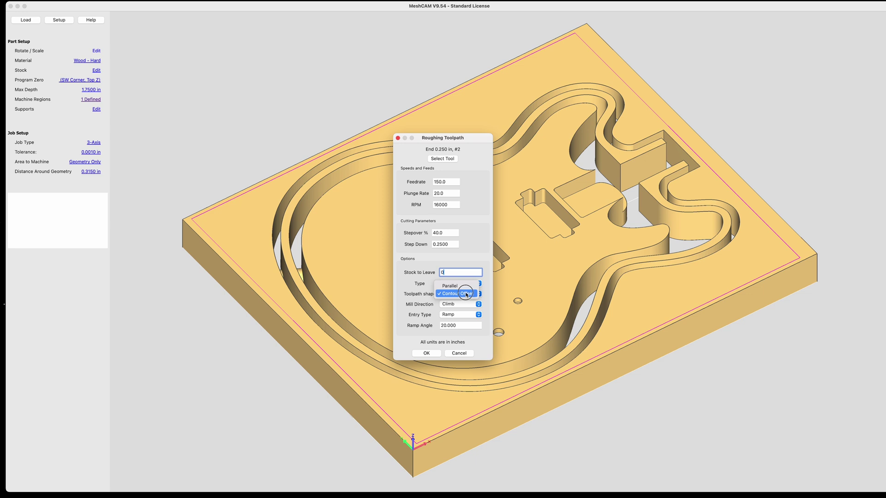
pyautogui.click(467, 295)
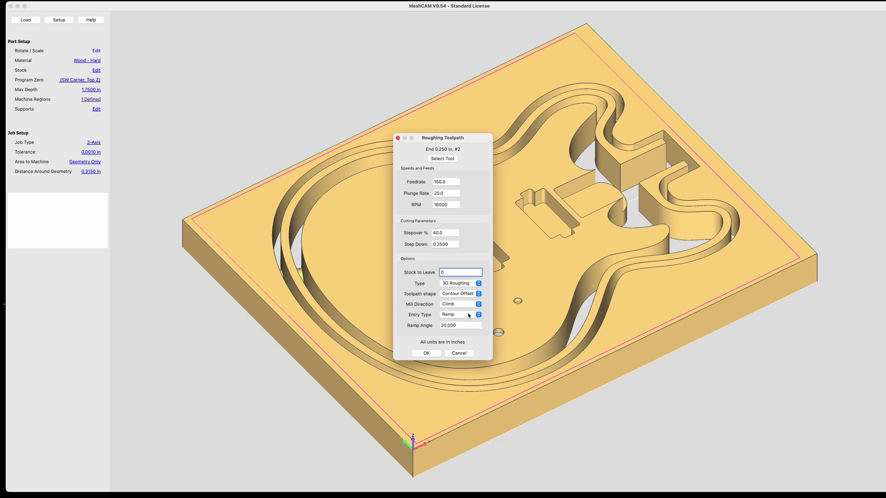
pyautogui.click(469, 304)
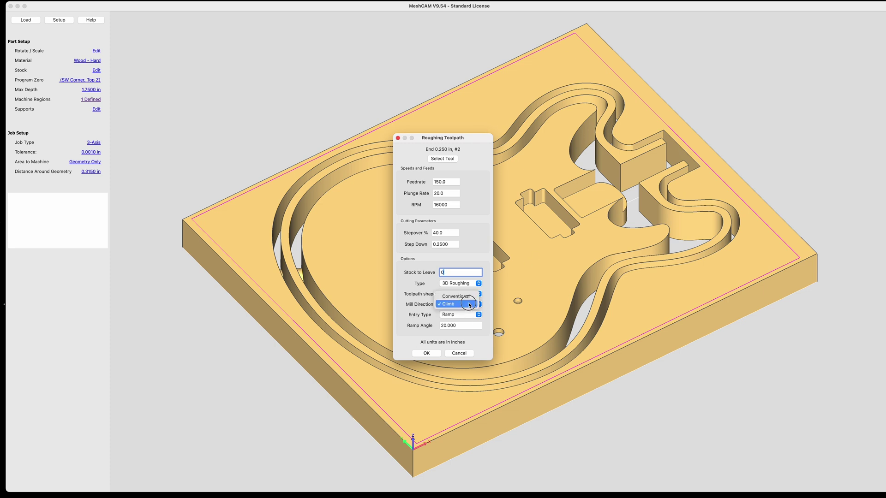
pyautogui.click(469, 304)
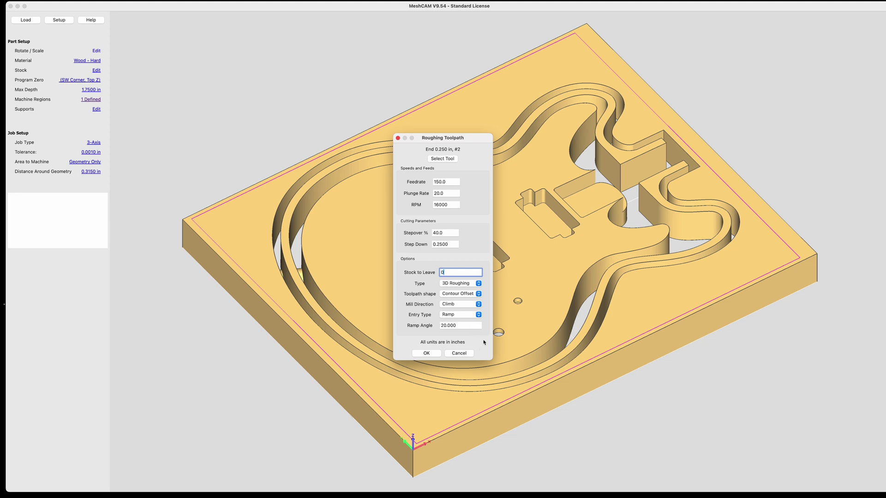
pyautogui.click(431, 356)
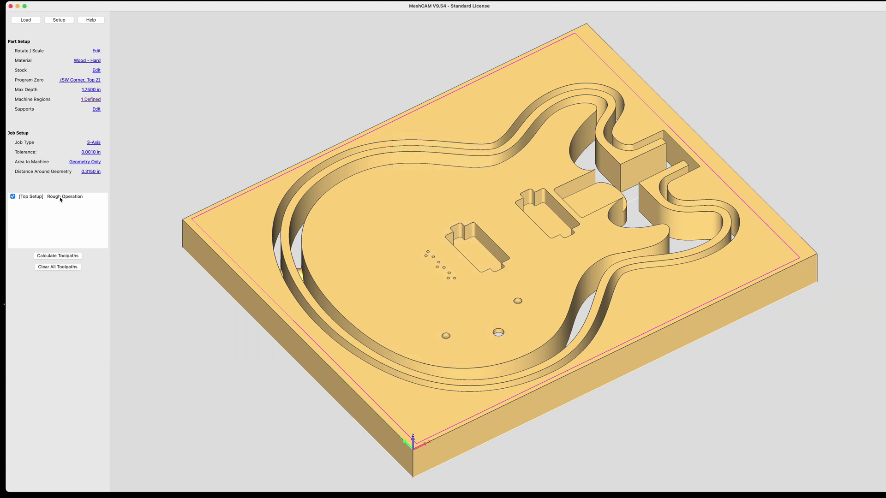
# Glance through the Toolpath menu without choosing anything, then calculate the toolpaths
pyautogui.click(182, 1)
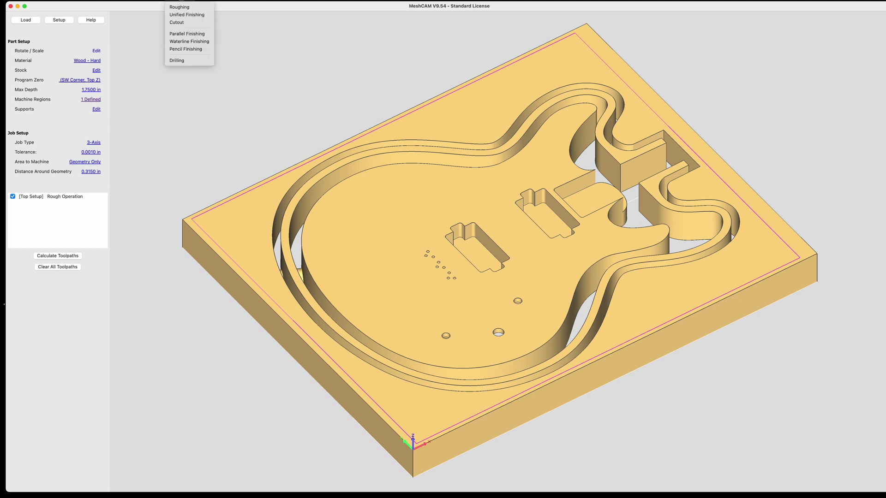
pyautogui.click(223, 36)
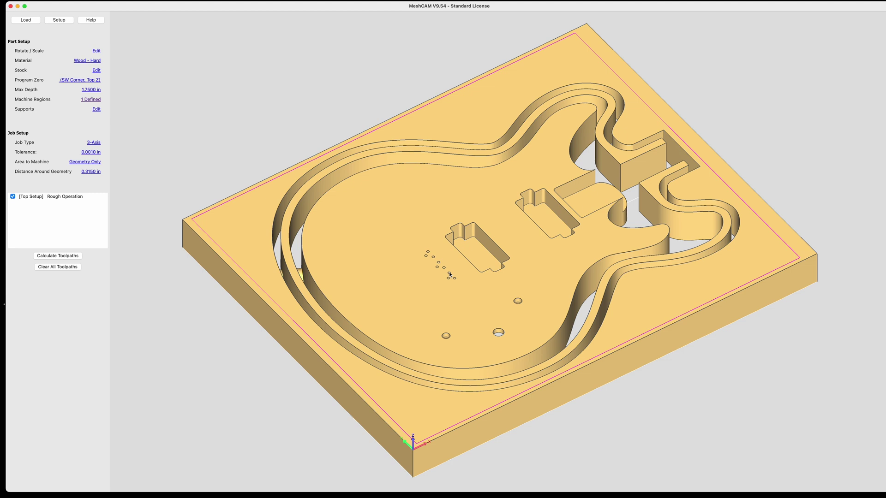
pyautogui.click(64, 256)
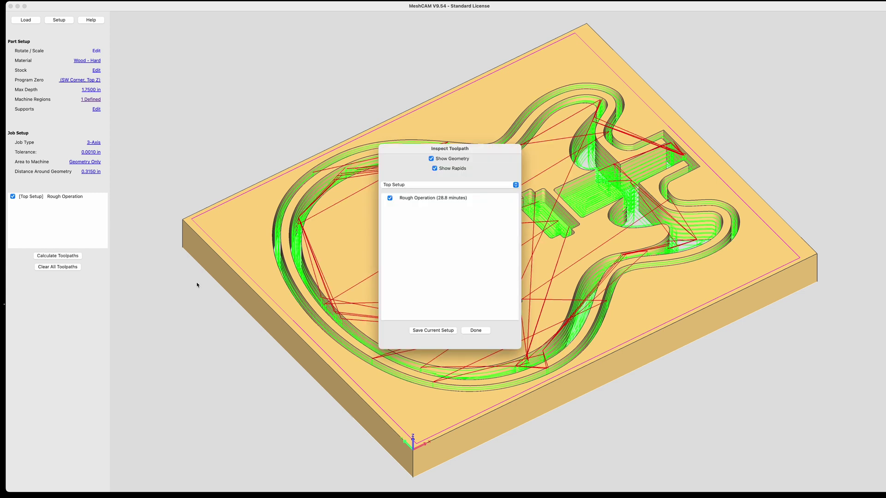
# Move the Inspect Toolpath panel aside and orbit the body to inspect the roughing paths
pyautogui.moveTo(485, 153); pyautogui.dragTo(171, 206)
pyautogui.moveTo(600, 216); pyautogui.dragTo(560, 289)
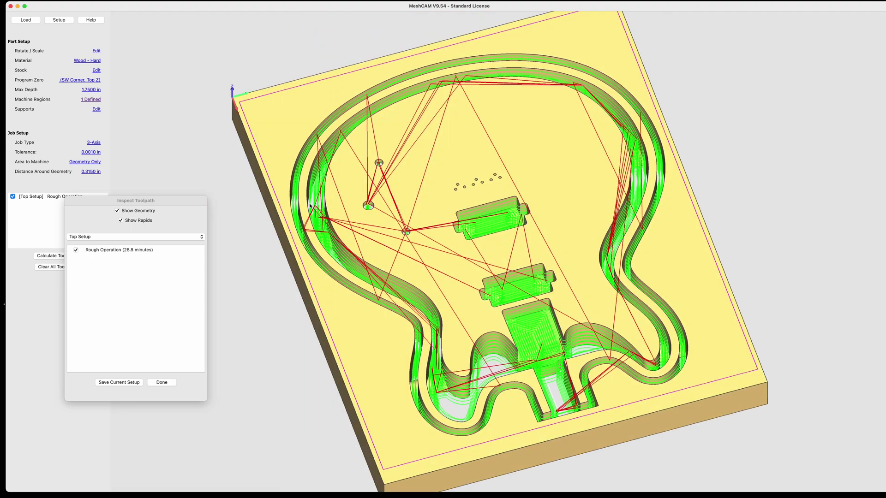
pyautogui.moveTo(616, 358); pyautogui.dragTo(562, 220)
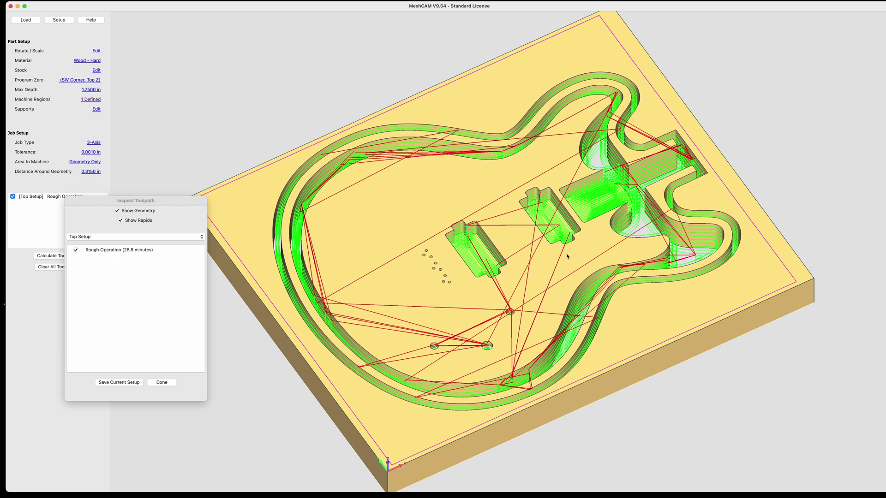
pyautogui.moveTo(567, 257); pyautogui.dragTo(436, 270)
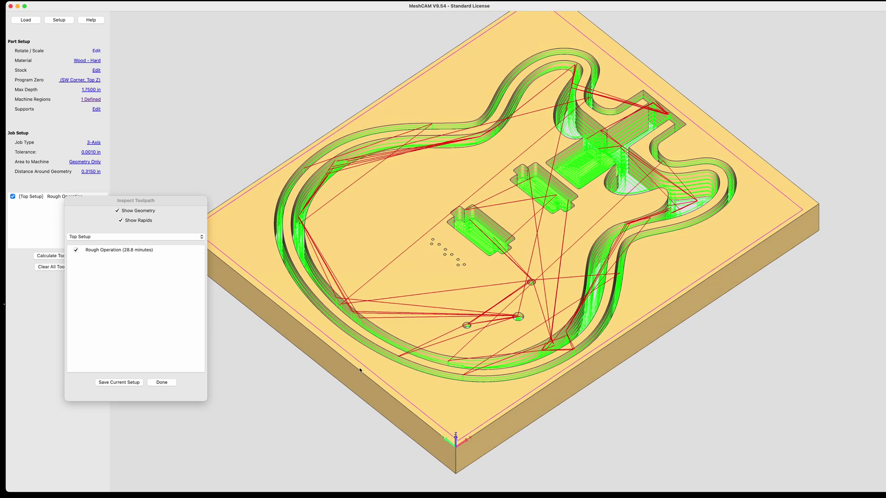
# Export the Top Setup roughing toolpath with the Basic GCode-Inch post, overwriting 2 Body Design.nc
pyautogui.click(118, 383)
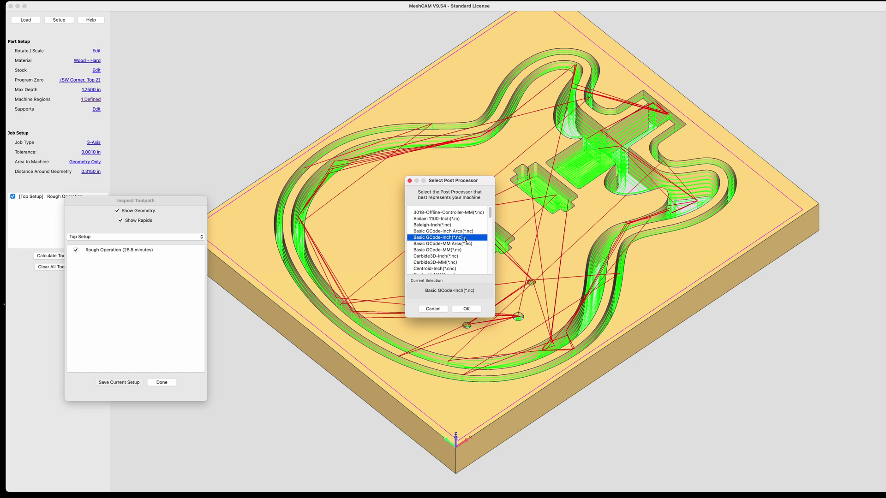
pyautogui.click(467, 309)
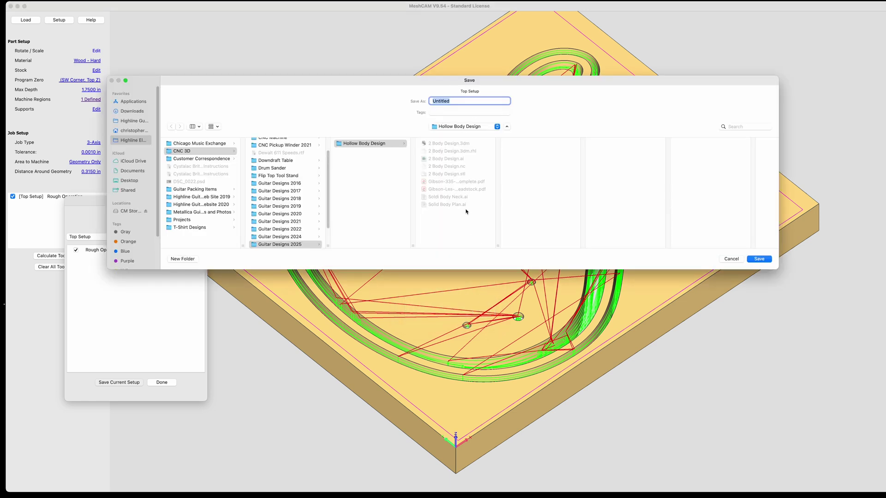
pyautogui.click(445, 159)
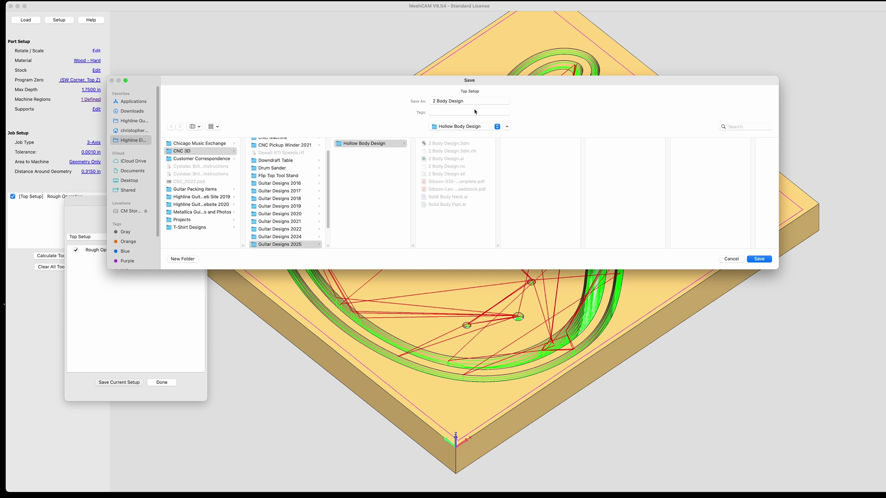
pyautogui.click(759, 260)
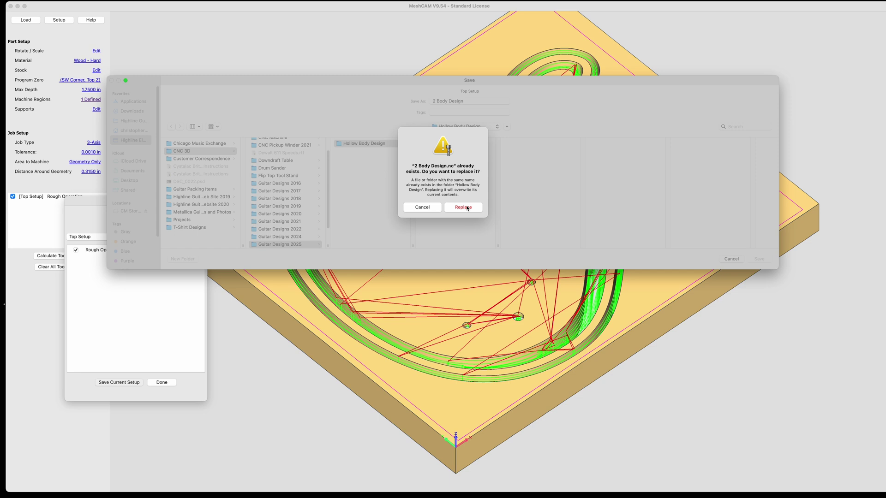
pyautogui.click(463, 208)
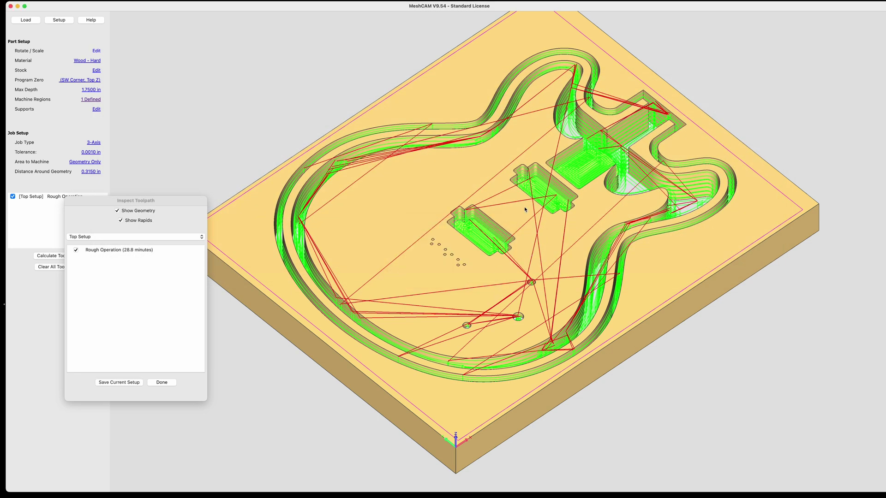